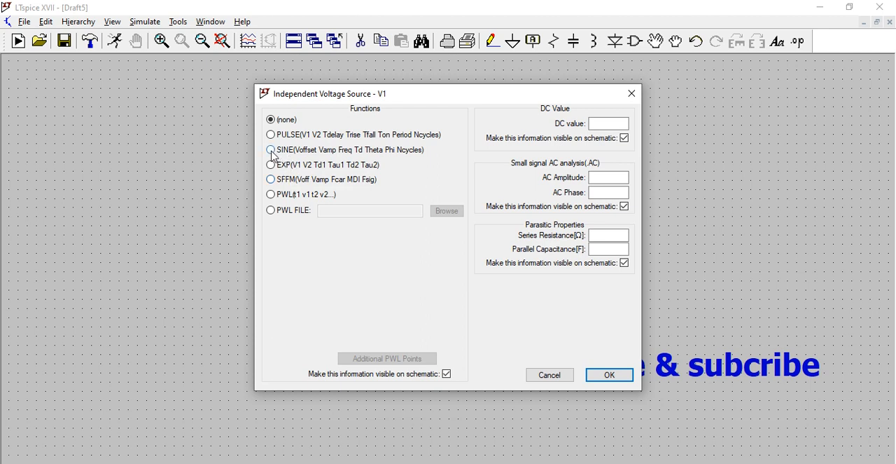
- Configure voltage source V1 as a SINE function with 0 V DC offset, 2 V amplitude and 1k Hz frequency
left_click(271, 150)
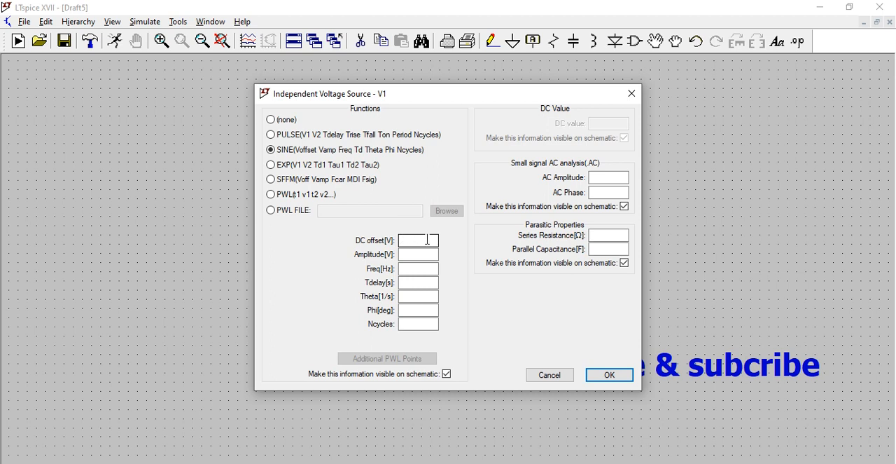
left_click(420, 239)
left_click(418, 254)
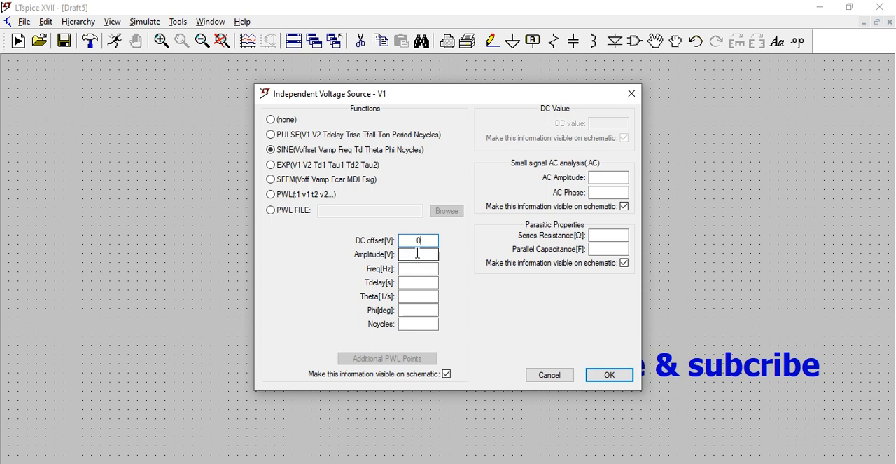
type("2")
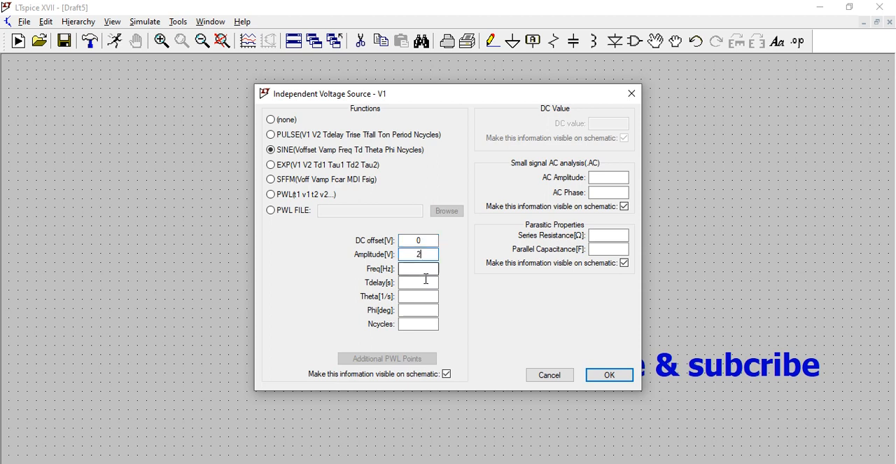
left_click(418, 268)
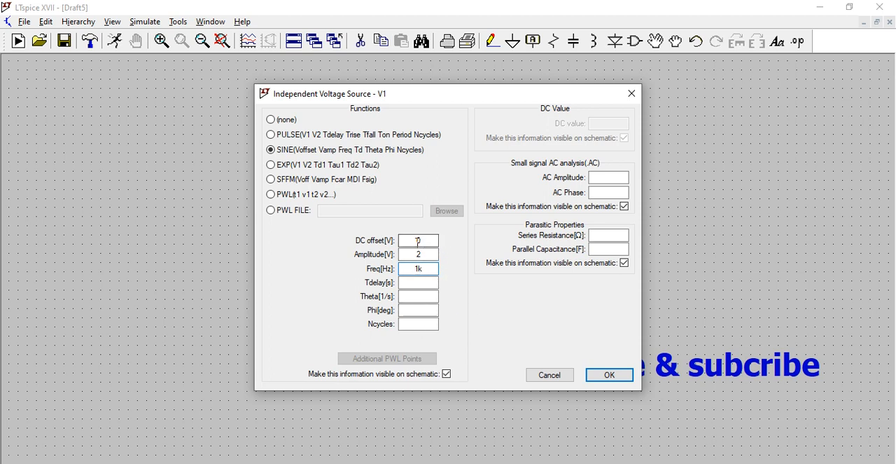
left_click(610, 376)
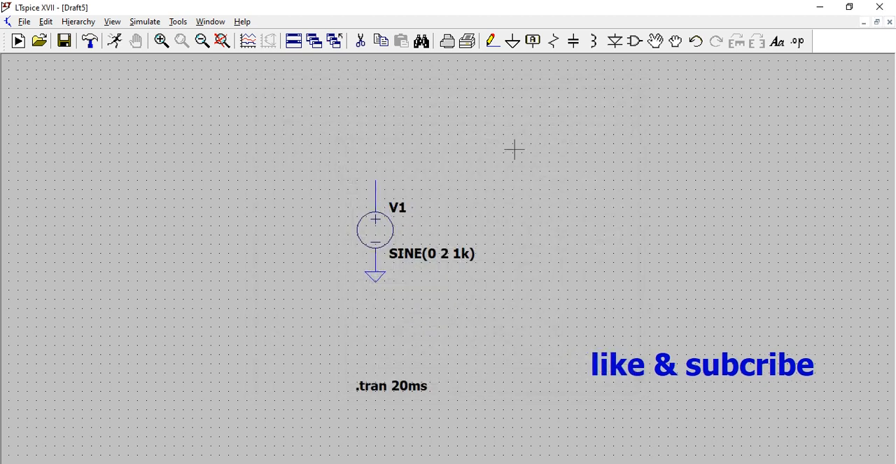
- Place one resistor in the schematic to the right of source V1, oriented vertically
left_click(553, 41)
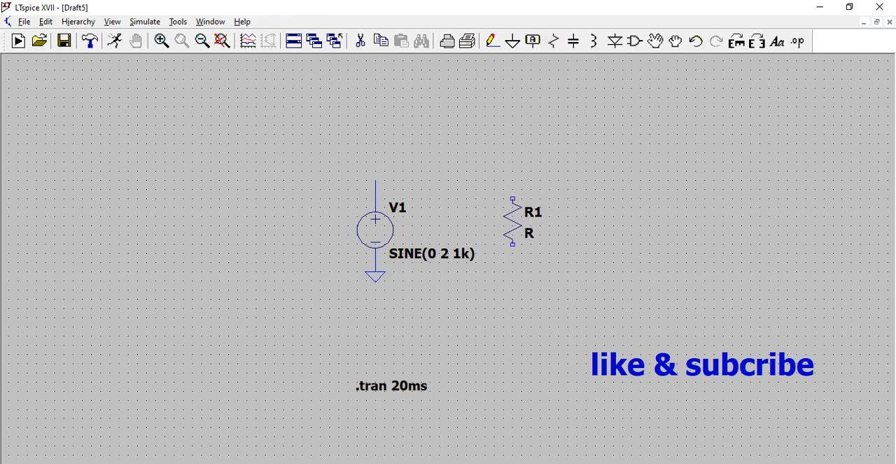
left_click(495, 207)
key("Escape")
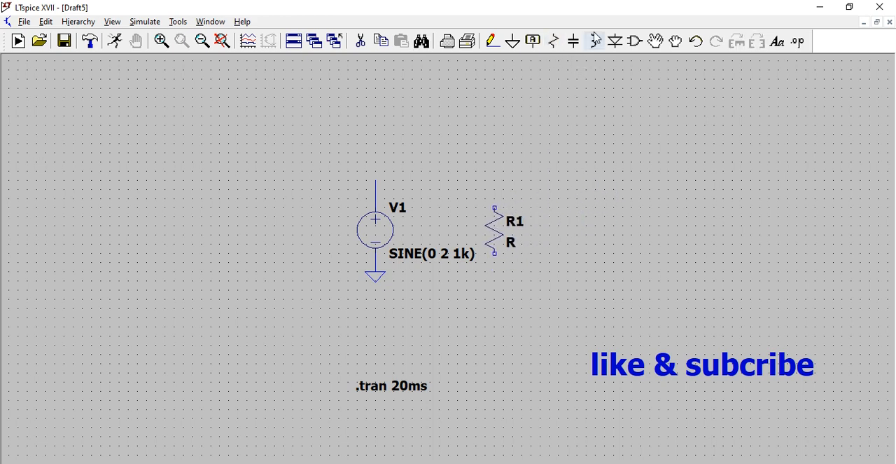
- Wire the upper terminal of V1 to the top of R1 and the bottom of R1 back to the ground node
left_click(493, 42)
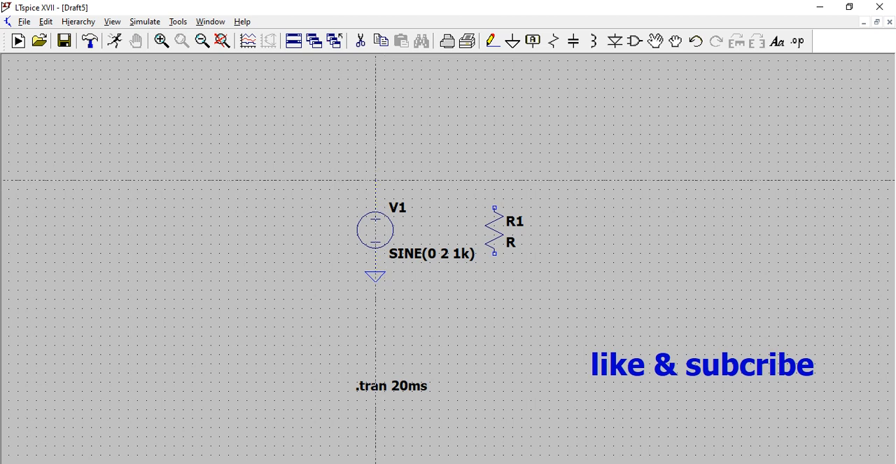
left_click(376, 180)
left_click(495, 180)
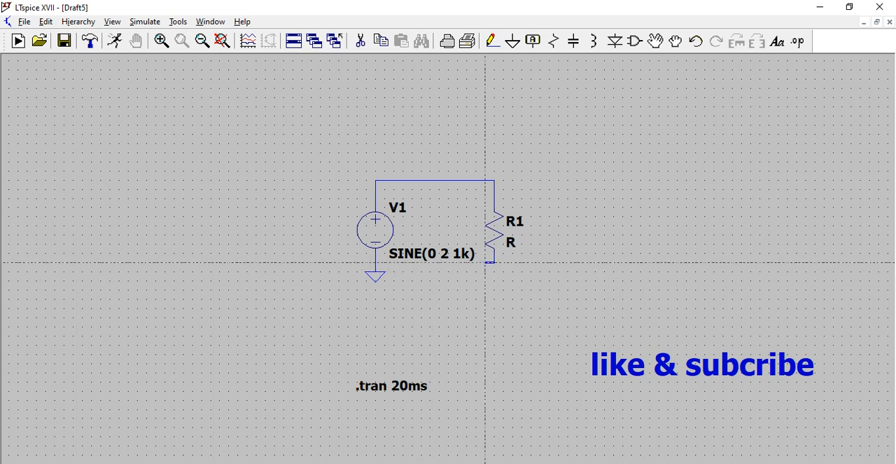
left_click(375, 263)
key("Escape")
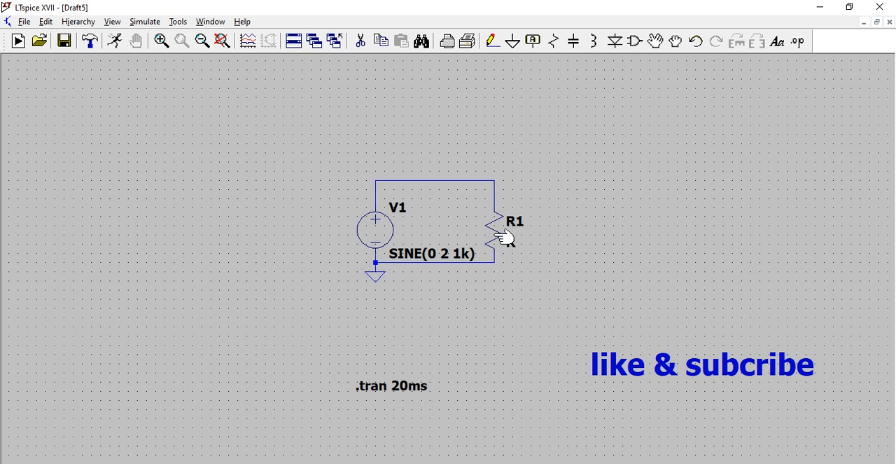
- Set resistor R1 to 10k resistance, 1% tolerance and a .001 W power rating
right_click(496, 236)
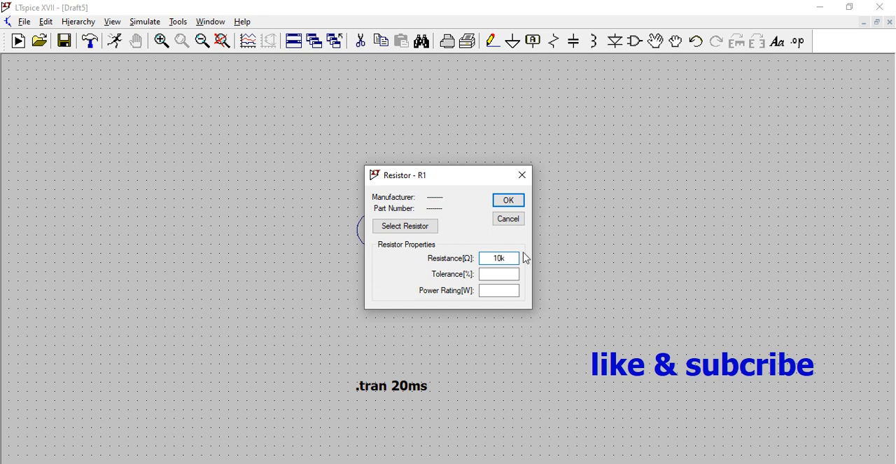
left_click(492, 275)
type("1")
left_click(504, 290)
left_click(511, 203)
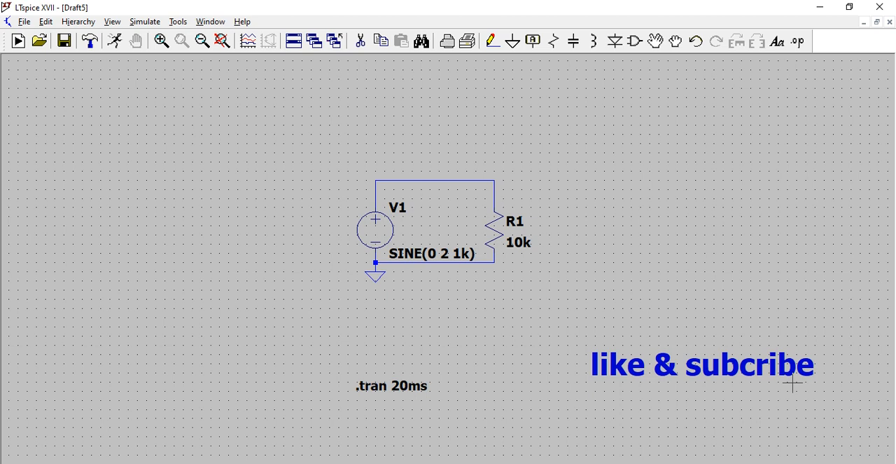
- Run the transient simulation and plot the voltage at the wire joining V1 to the top of R1
scroll(545, 224, "up", 1)
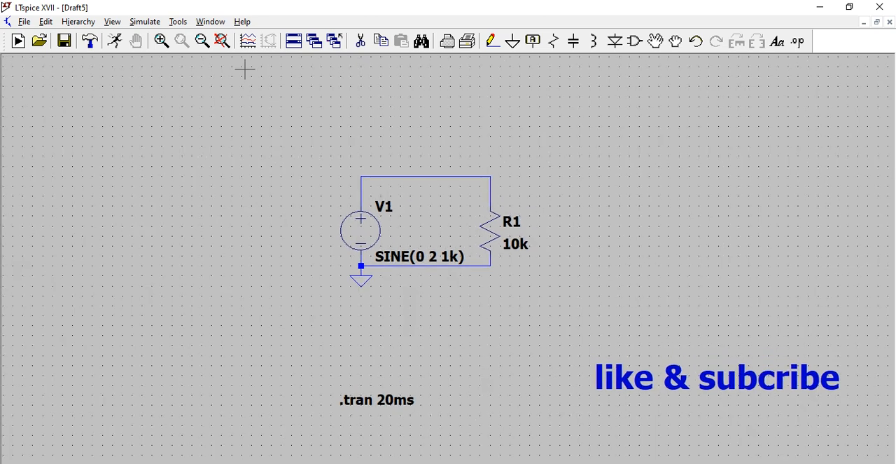
left_click(116, 41)
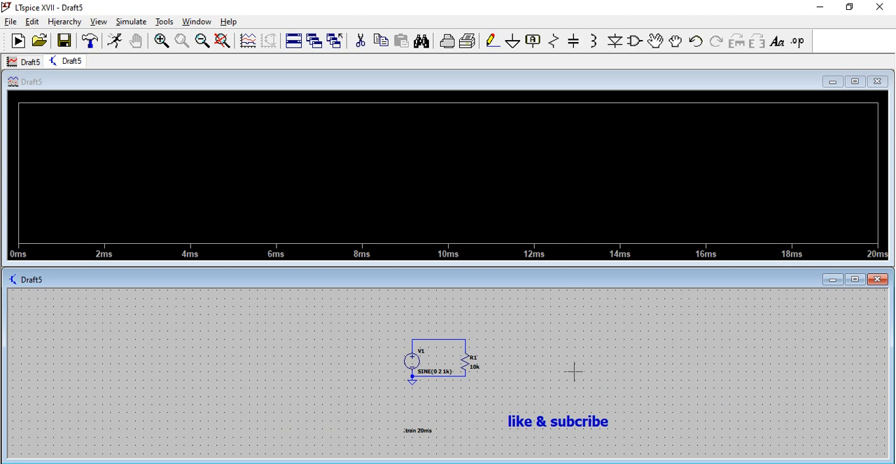
scroll(400, 385, "up", 2)
scroll(394, 371, "down", 1)
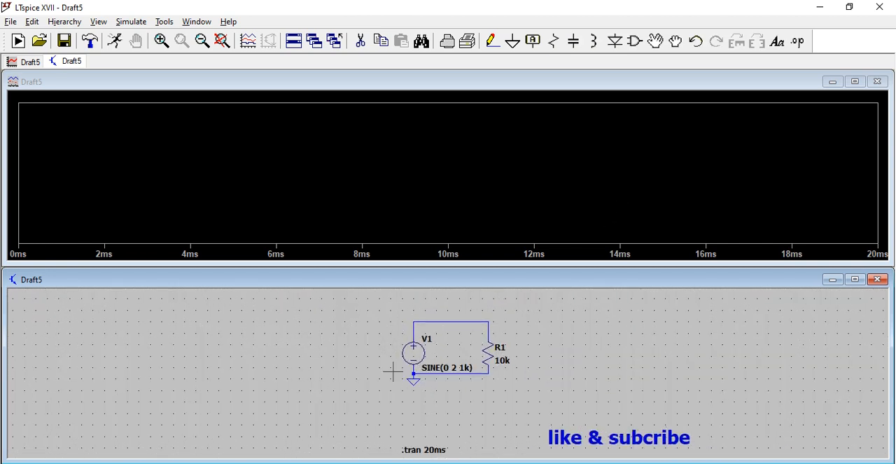
left_click(416, 319)
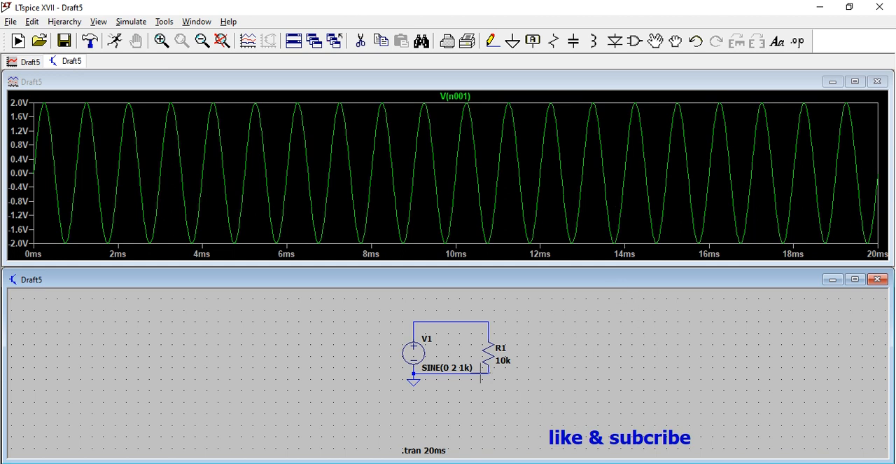
right_click(421, 357)
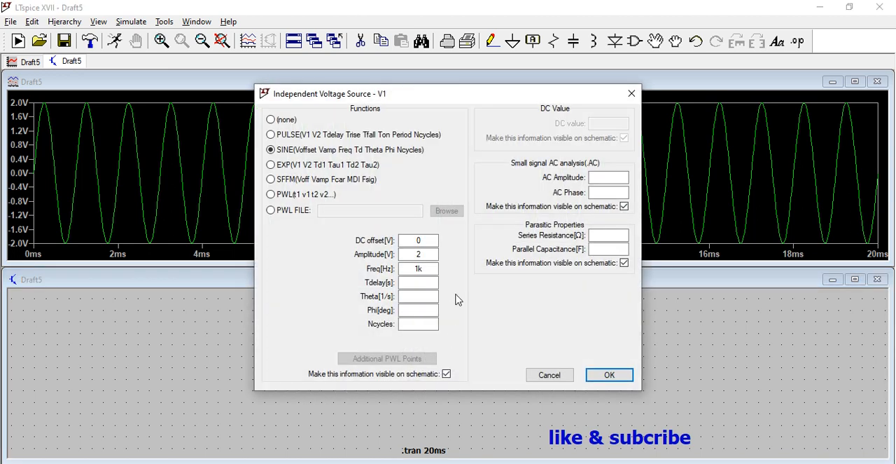
left_click(557, 378)
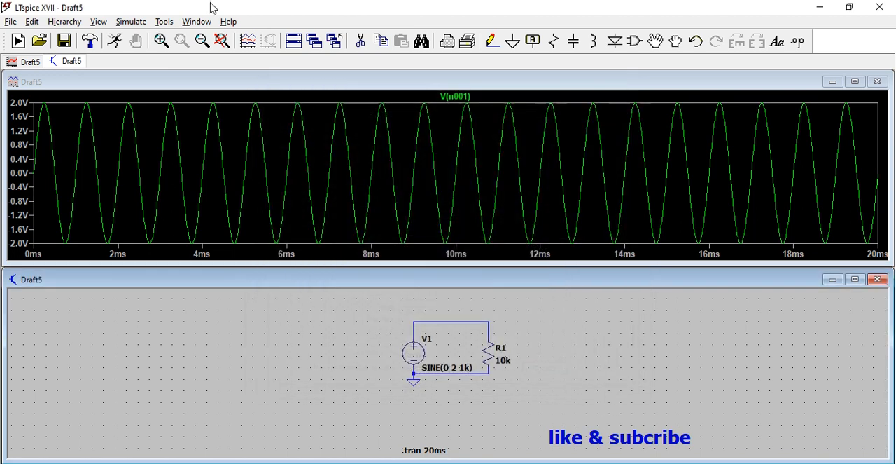
left_click(90, 41)
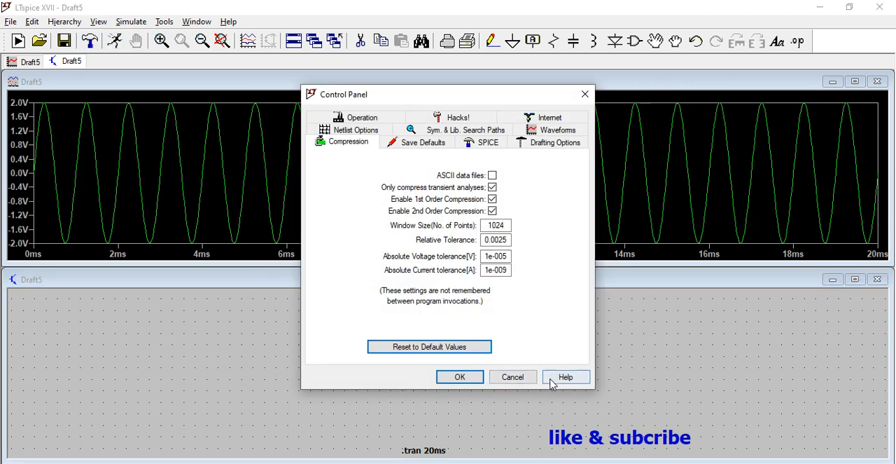
left_click(528, 379)
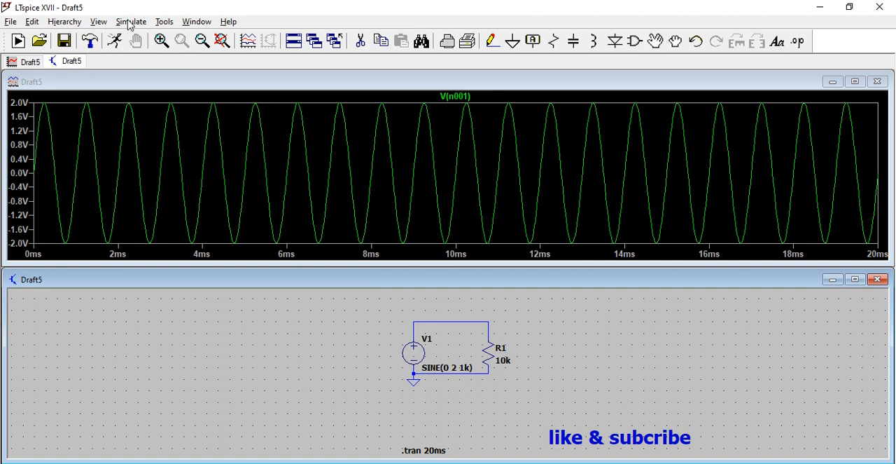
- Edit the transient simulation command so the stop time is 10ms
left_click(131, 22)
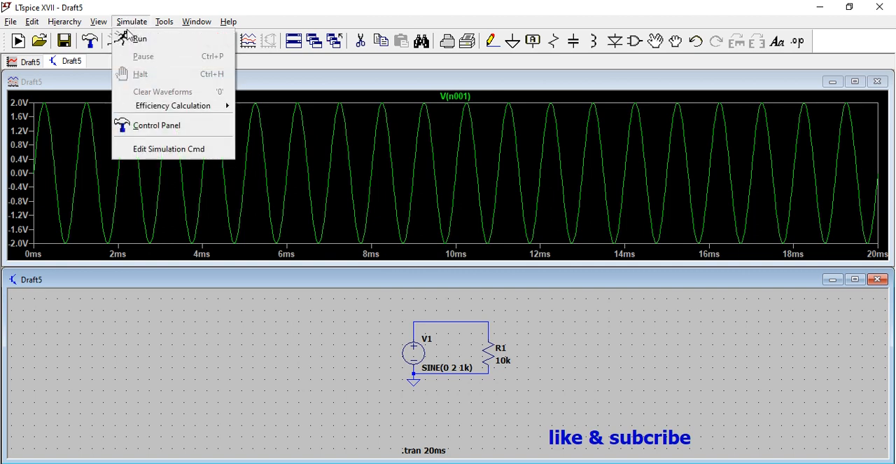
left_click(160, 149)
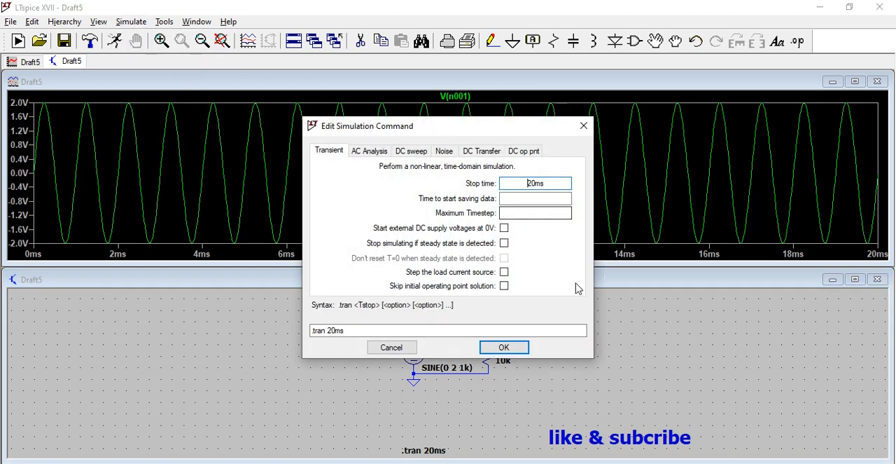
left_click(530, 183)
key("BackSpace")
type("1")
left_click(504, 347)
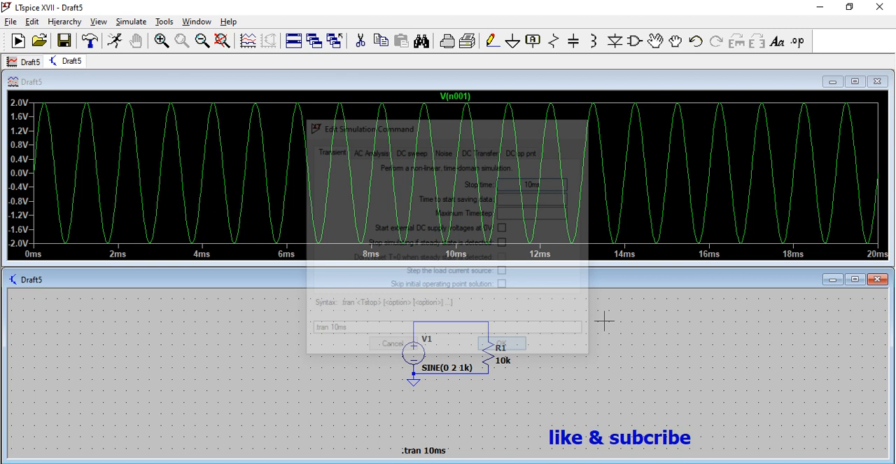
- Close the old waveform plot, rerun the simulation with the 10ms stop time and plot the source's output voltage
left_click(875, 83)
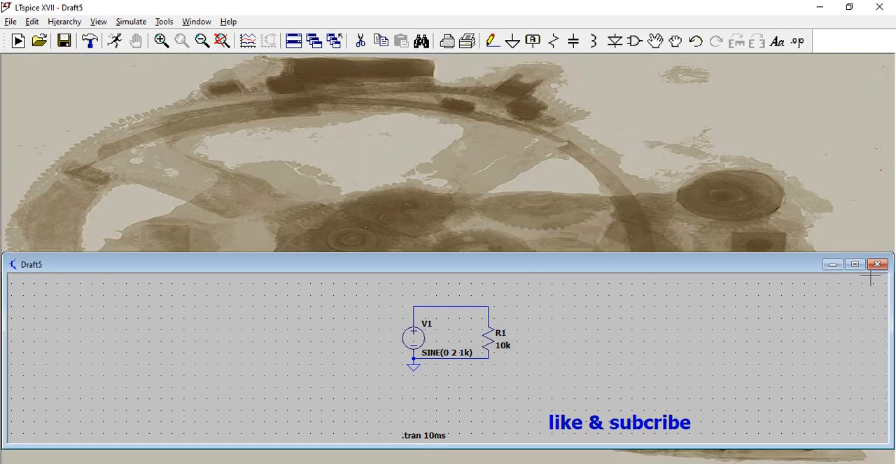
left_click(857, 265)
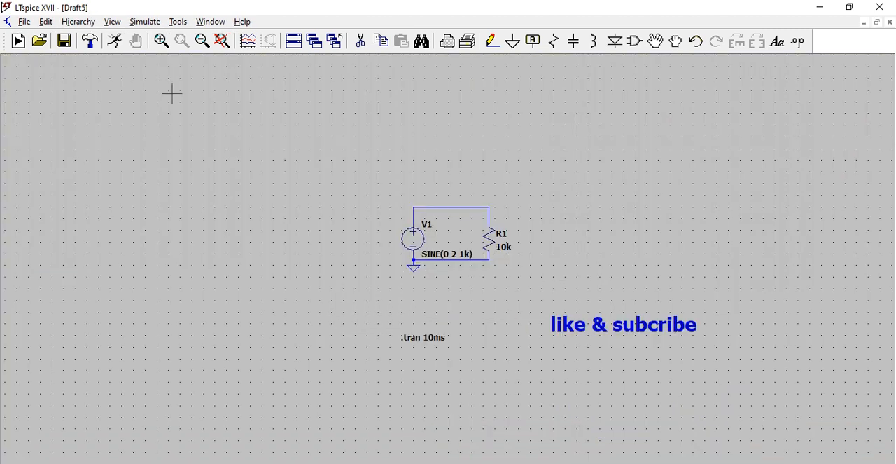
left_click(115, 41)
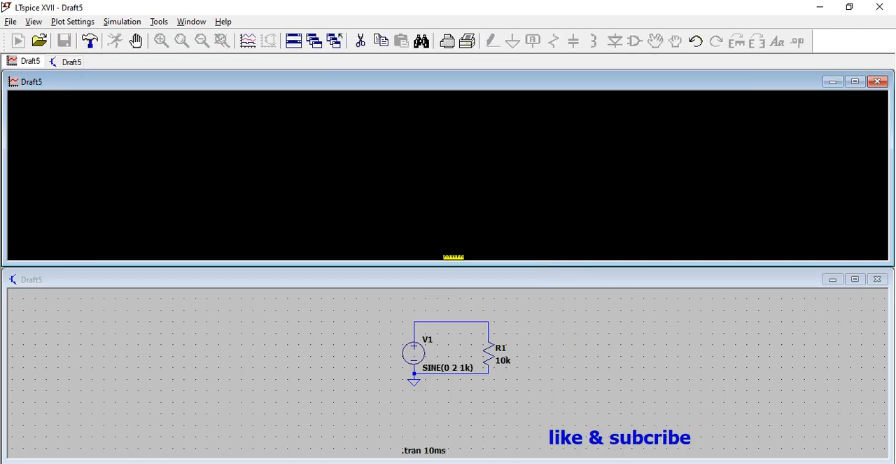
scroll(451, 341, "up", 1)
left_click(387, 296)
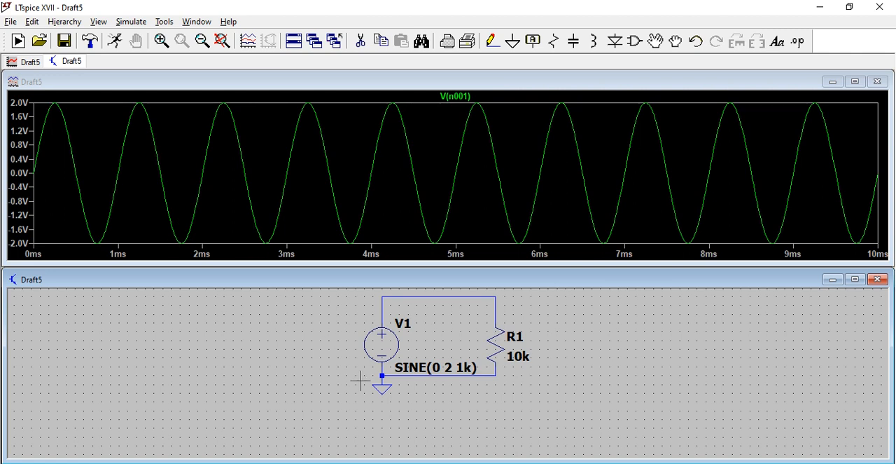
- Close the 10ms waveform plot and maximize the schematic window
scroll(455, 349, "up", 2)
left_click(878, 81)
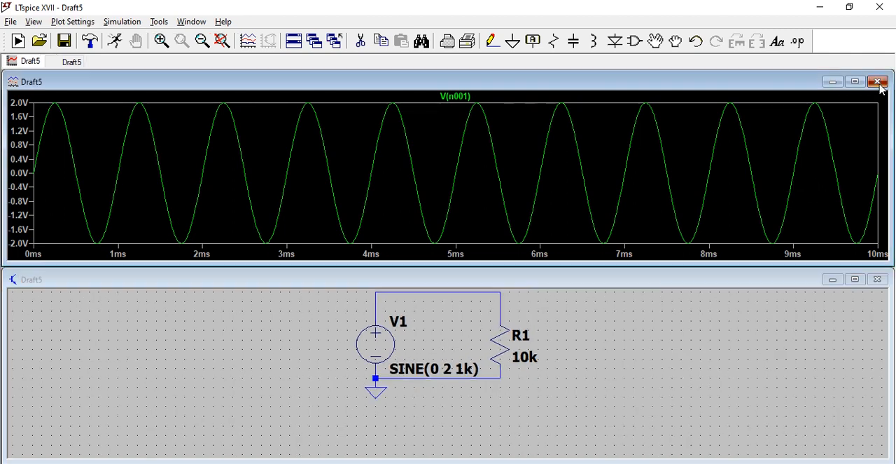
left_click(855, 264)
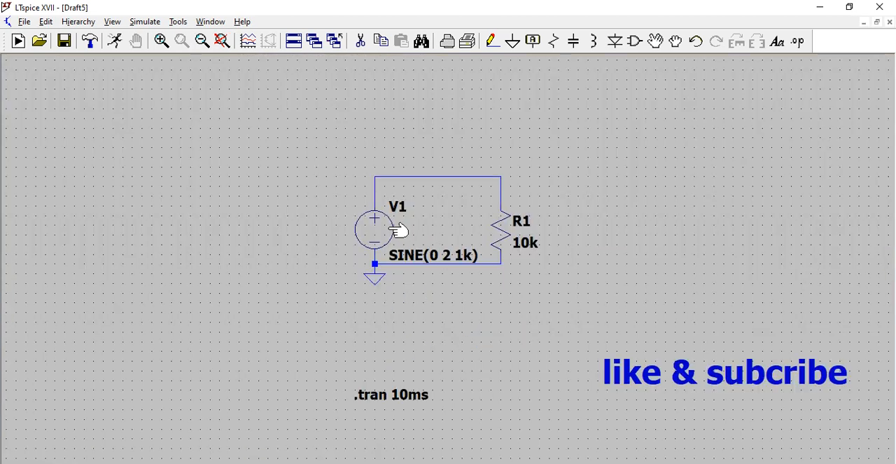
- Set the DC offset of sine source V1 to 1 V
right_click(390, 233)
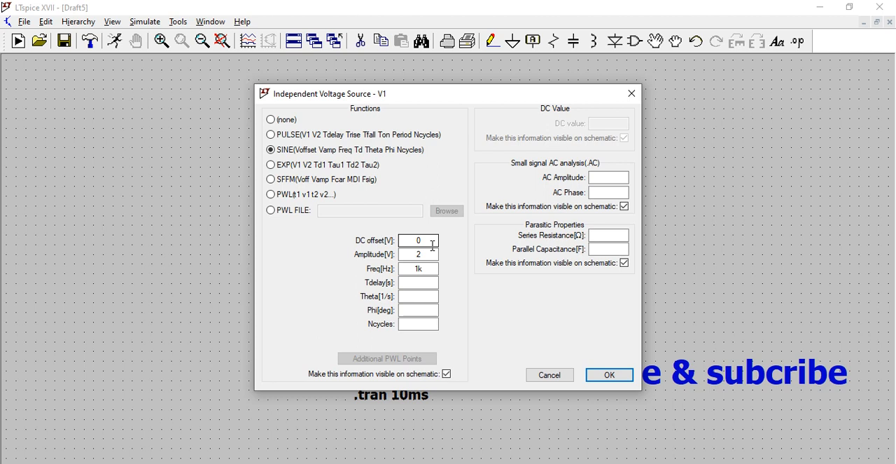
left_click(420, 240)
type("1")
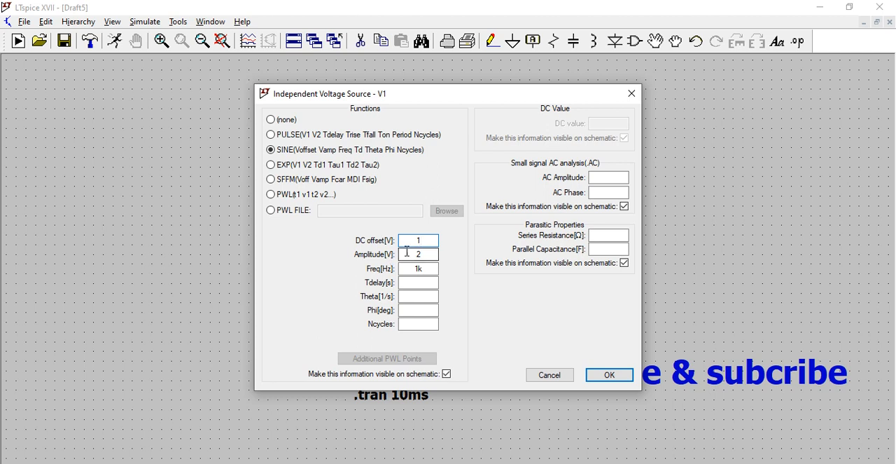
left_click(611, 378)
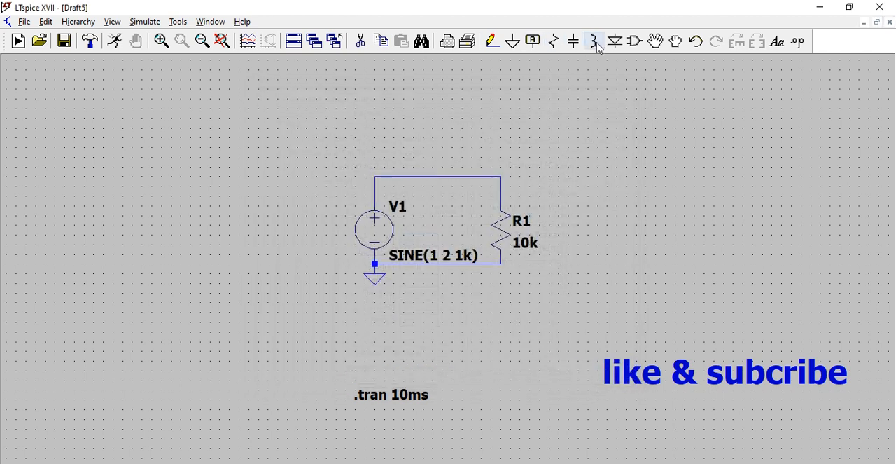
- Rerun the simulation with the offset source and plot the voltage at the top wire, closing the plot when done
left_click(115, 41)
scroll(410, 323, "up", 1)
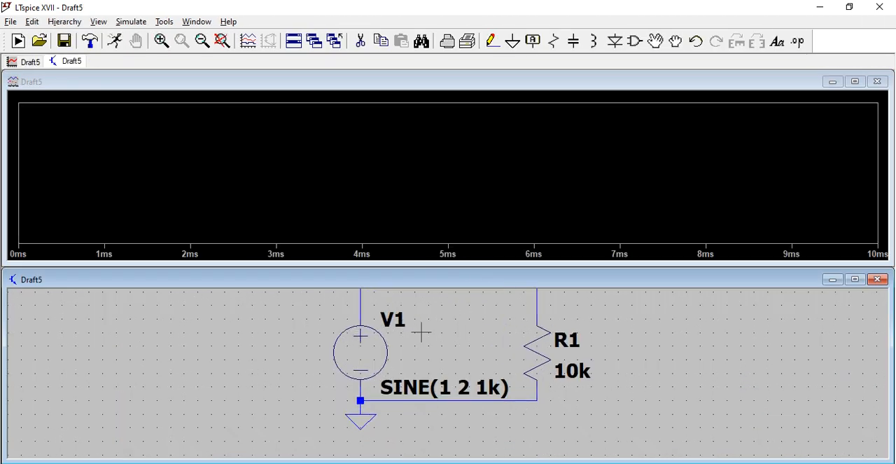
left_click_drag(441, 328, 446, 375)
left_click(370, 323)
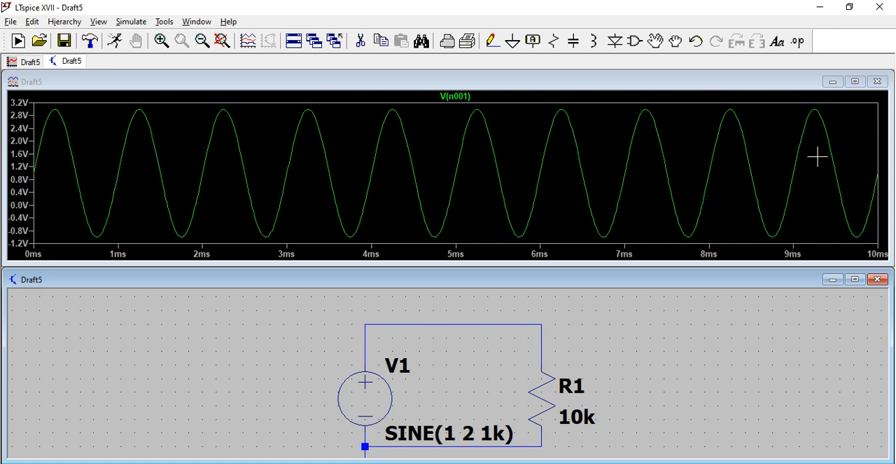
left_click(877, 82)
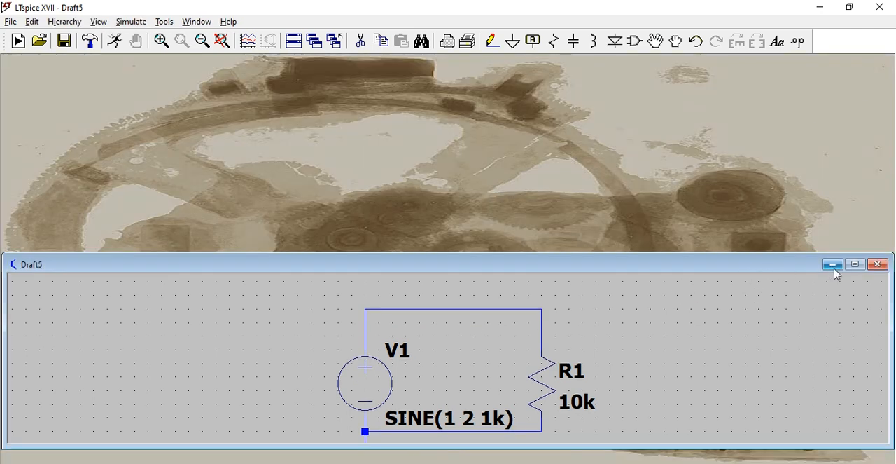
- Maximize the schematic window and set the DC offset of sine source V1 to -1 V
left_click(855, 264)
right_click(371, 285)
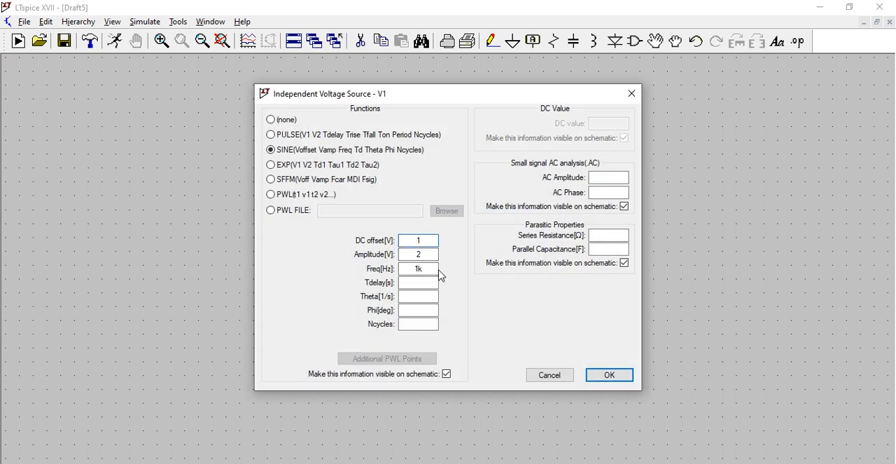
type("-")
left_click(616, 379)
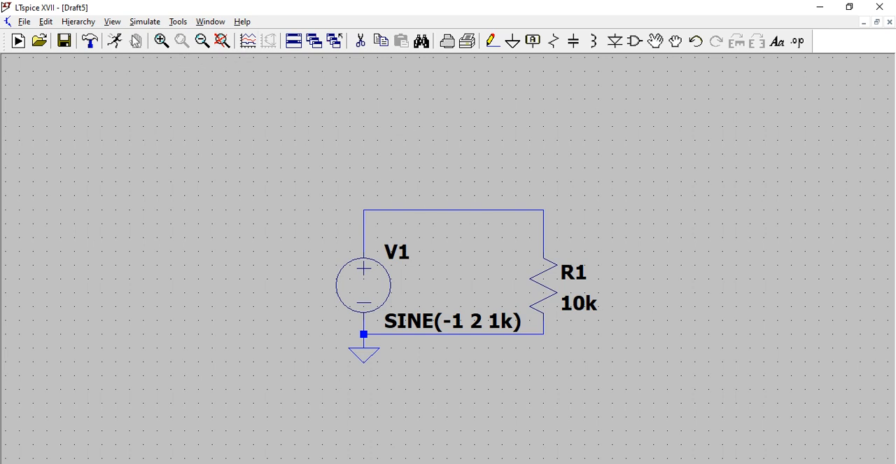
- Rerun the simulation with the negative offset and plot the voltage at the top wire, closing the plot and maximizing the schematic when done
left_click(18, 40)
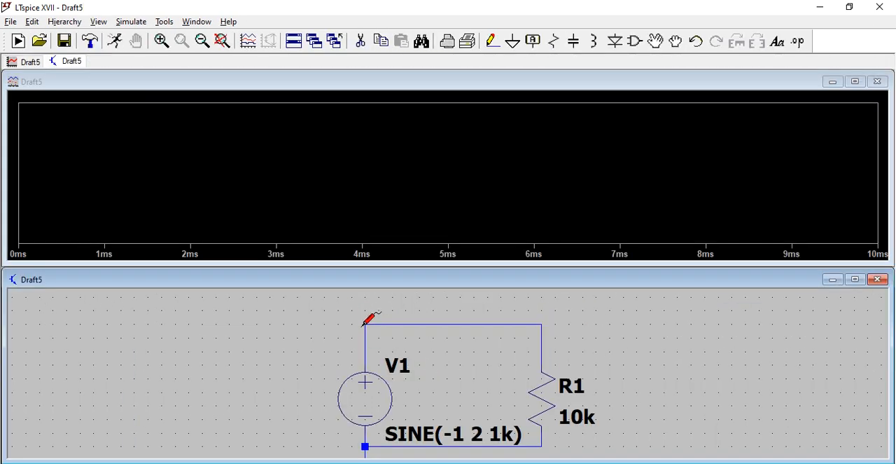
left_click(366, 324)
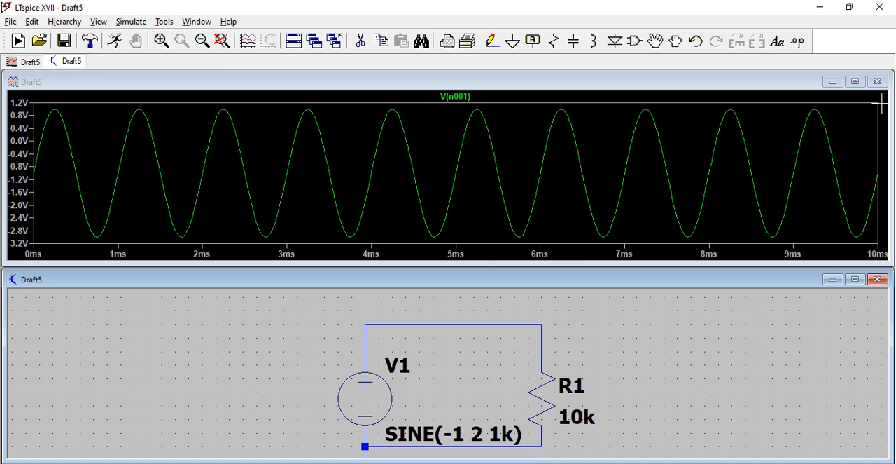
left_click(877, 82)
left_click(855, 264)
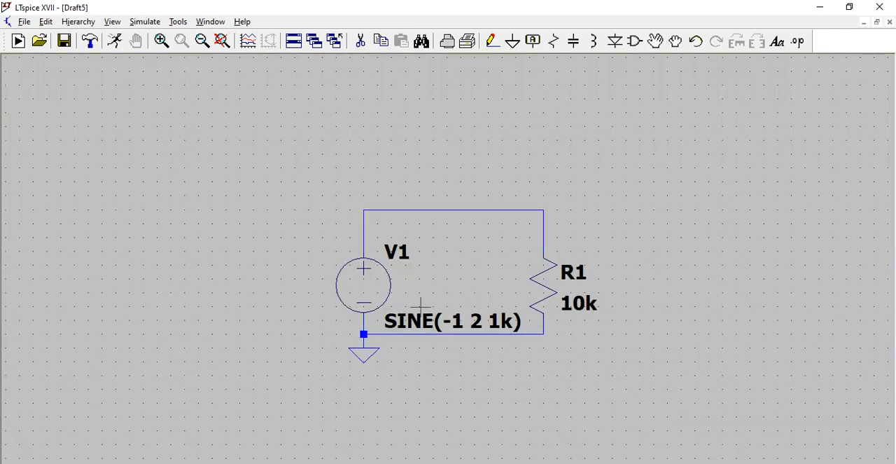
- Set the DC offset of sine source V1 to 0 V and its time delay to 3ms
right_click(372, 290)
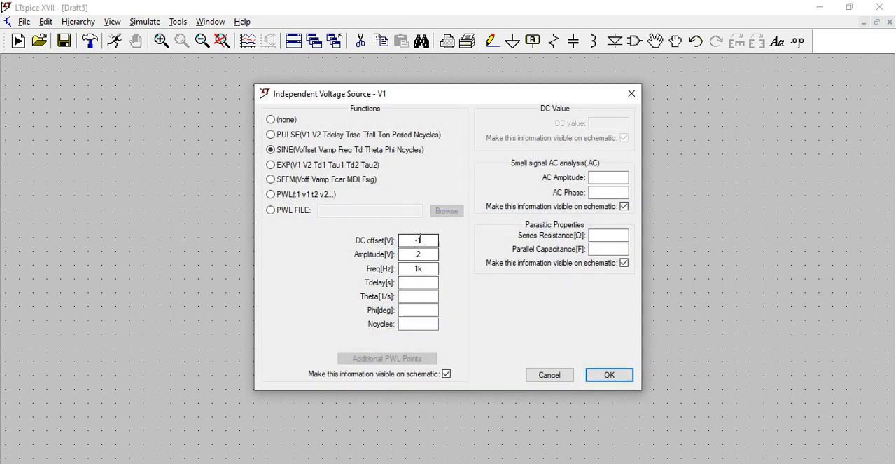
type("0")
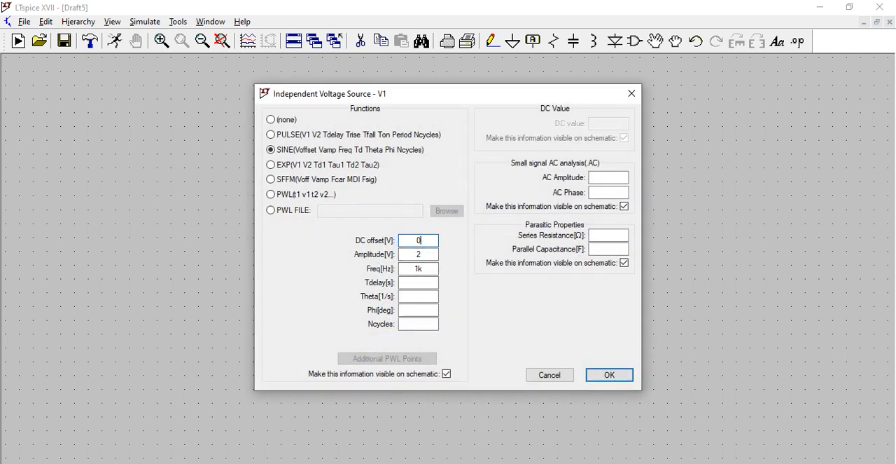
left_click(424, 283)
type("3ms")
left_click(627, 375)
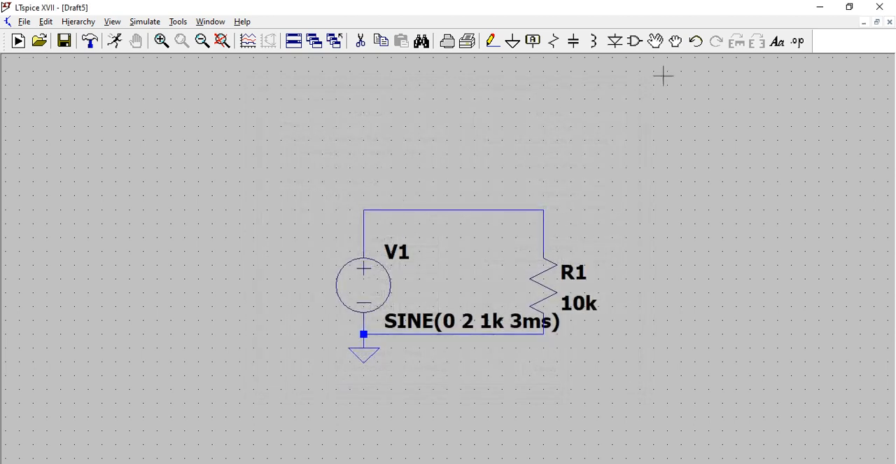
- Rerun the simulation with the delayed source and plot the top wire's voltage, returning to the maximized schematic when done
left_click(115, 41)
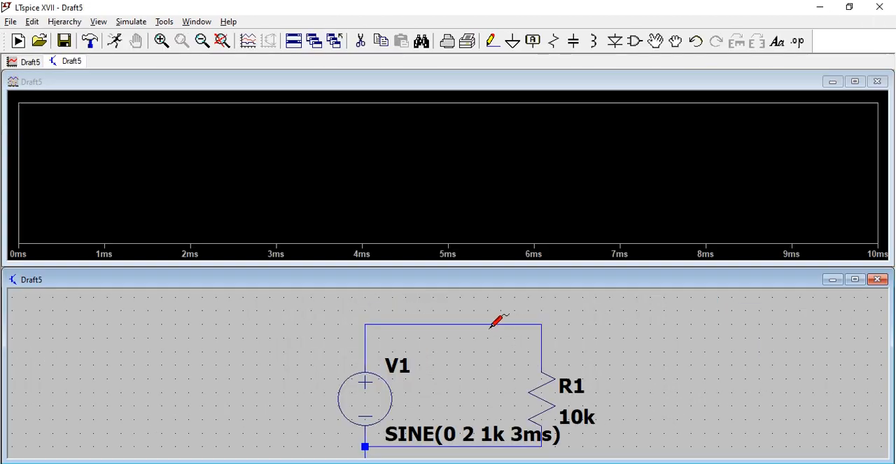
left_click(374, 324)
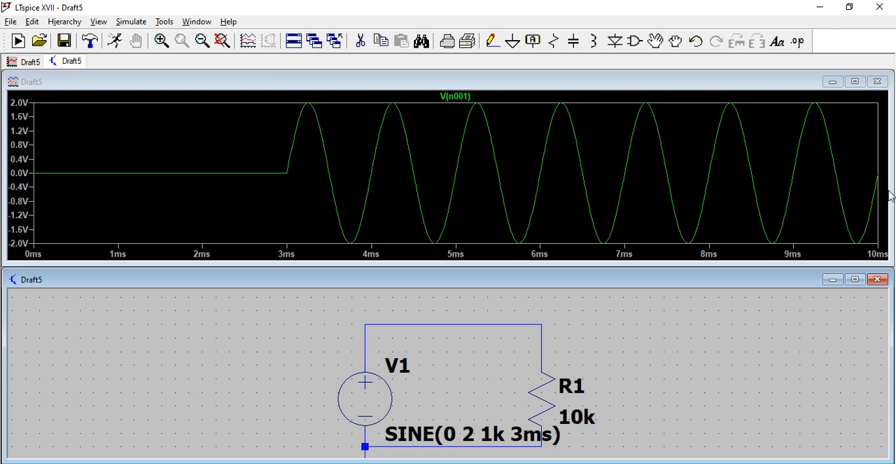
left_click(877, 81)
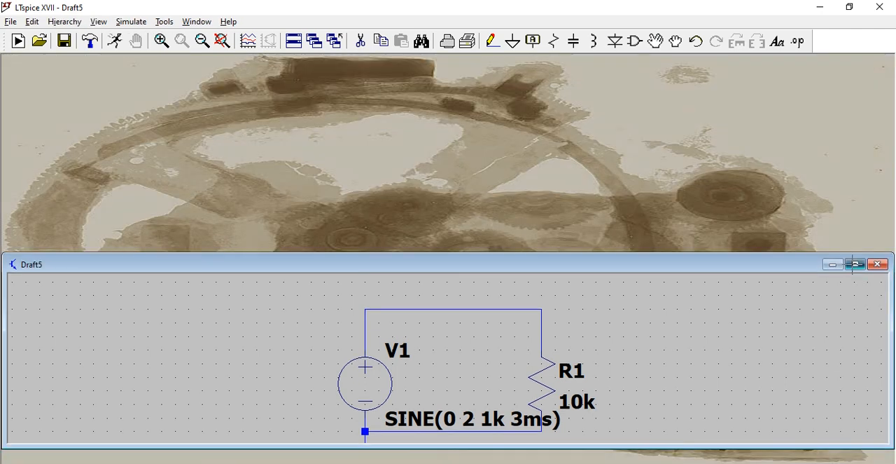
left_click(855, 264)
- Set the damping factor Theta of sine source V1 to 1k
right_click(391, 295)
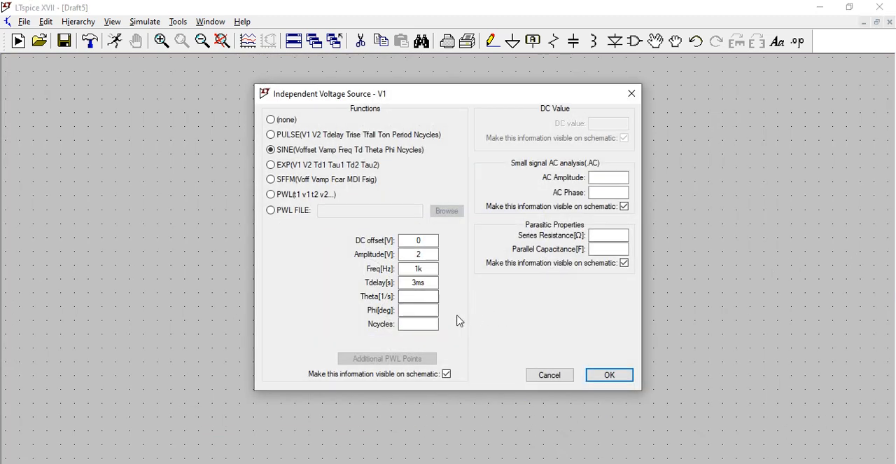
left_click(410, 296)
type("1k")
left_click(630, 383)
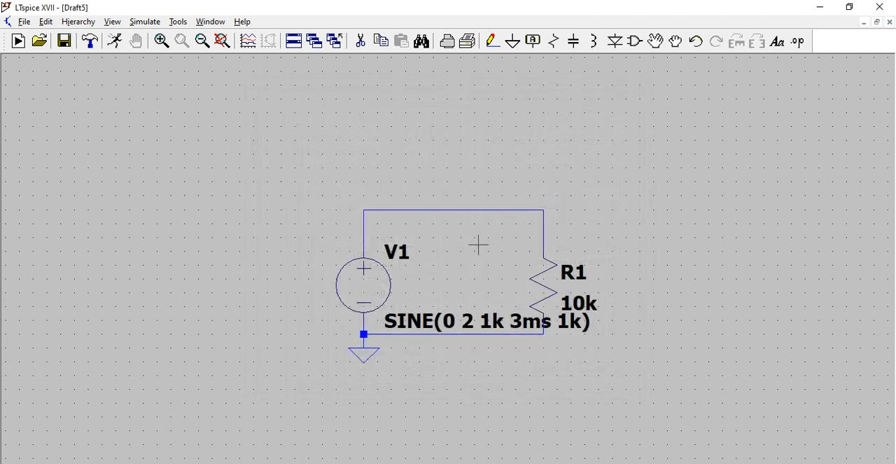
- Rerun the simulation with the damped source and plot the top wire's voltage, returning to the maximized schematic when done
left_click(115, 41)
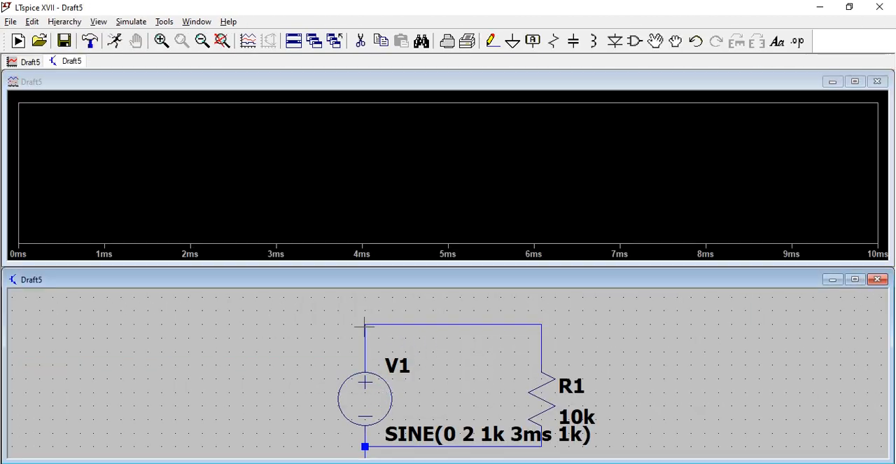
left_click(366, 326)
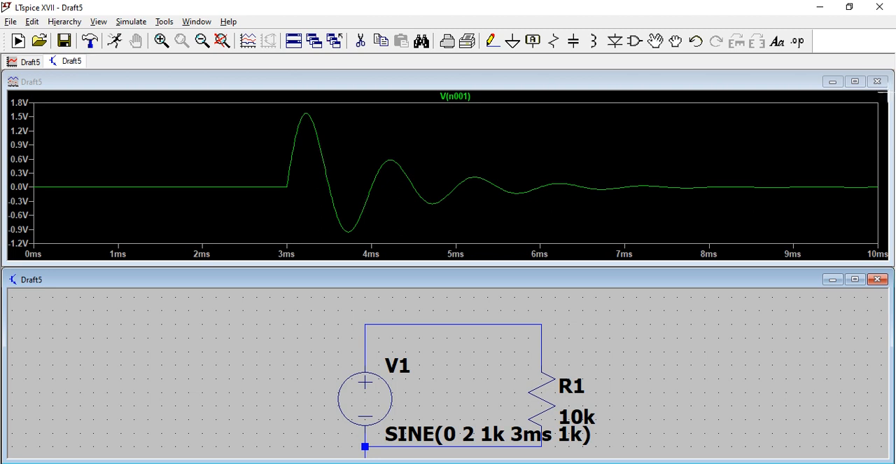
left_click(878, 82)
left_click(855, 262)
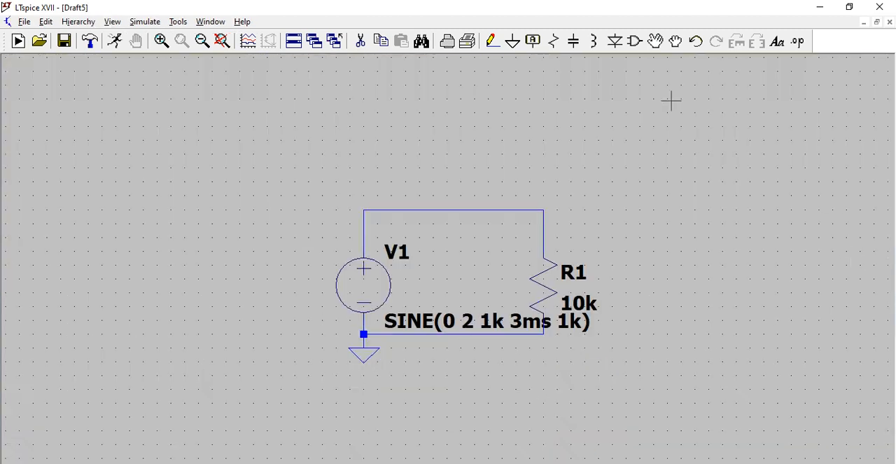
- Set the phase Phi of sine source V1 to 90 degrees and re-enter its time delay as 3ms
right_click(386, 286)
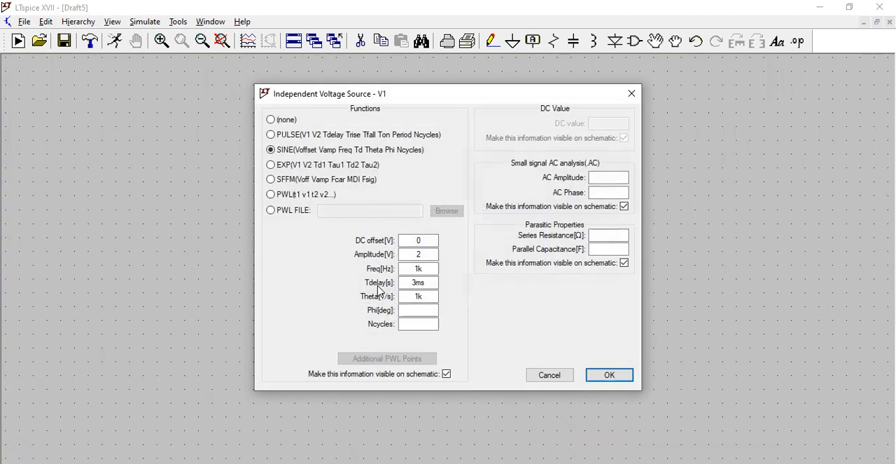
left_click(421, 310)
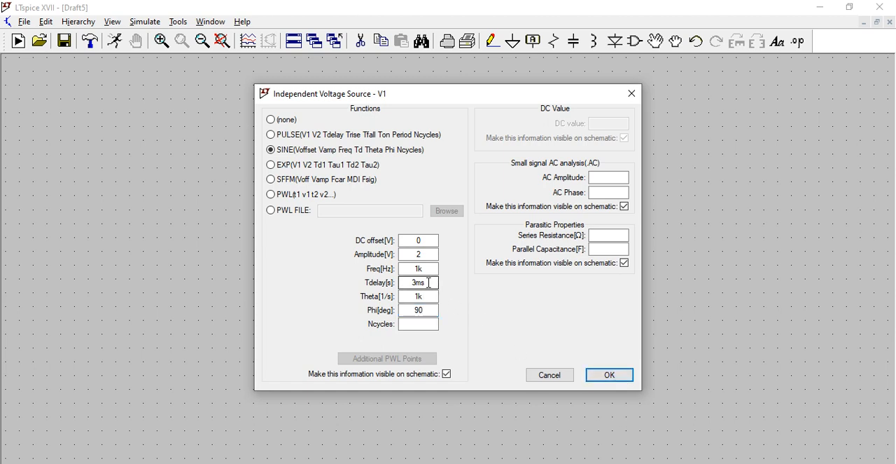
left_click_drag(430, 282, 402, 281)
type("0")
type("3")
left_click(622, 380)
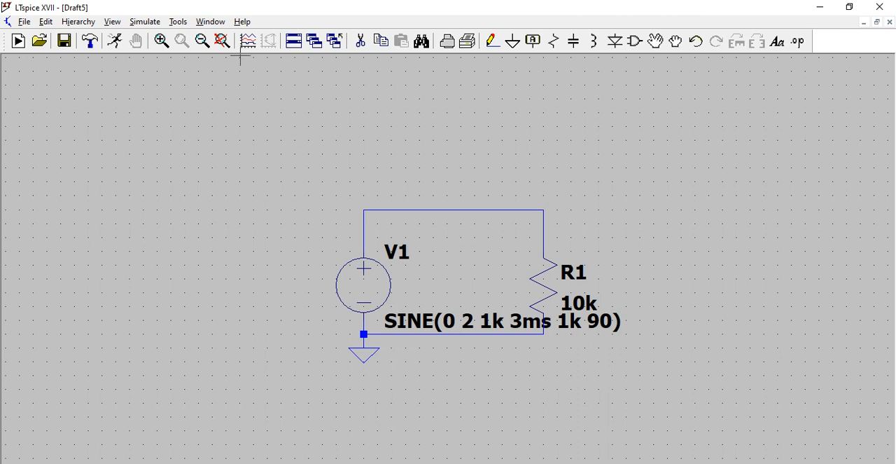
- Rerun the simulation with the damped, 90-degree source and plot the top wire's voltage, returning to the maximized schematic when done
left_click(116, 41)
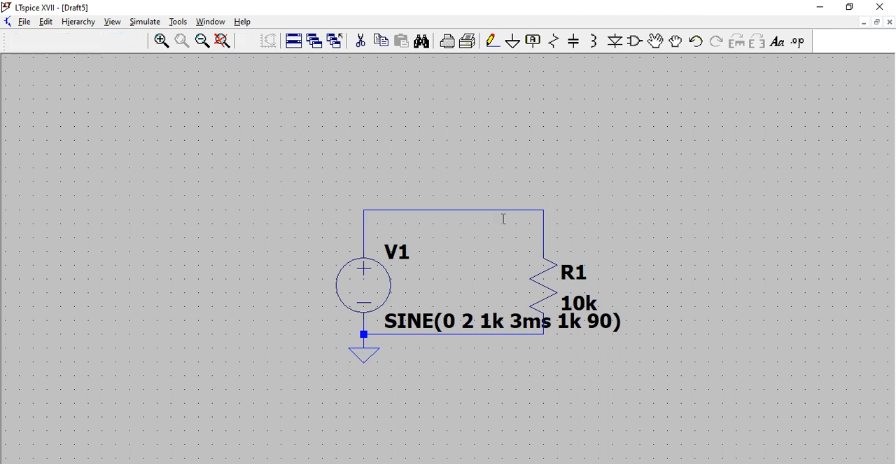
left_click(365, 325)
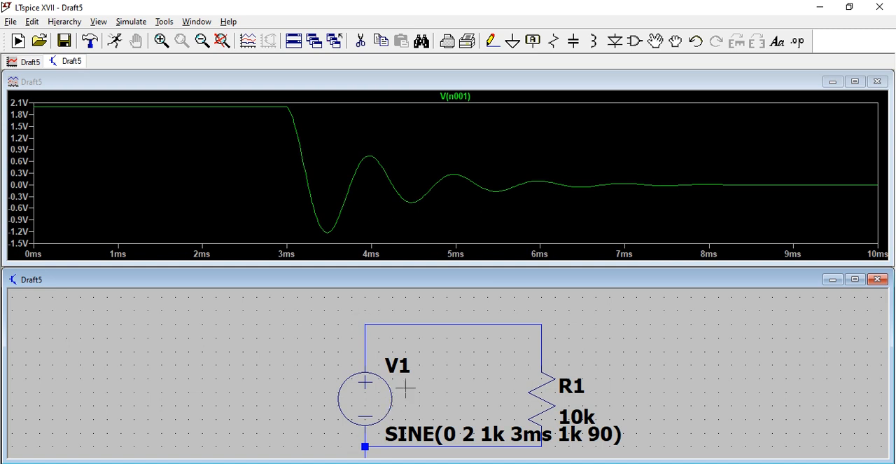
left_click(878, 82)
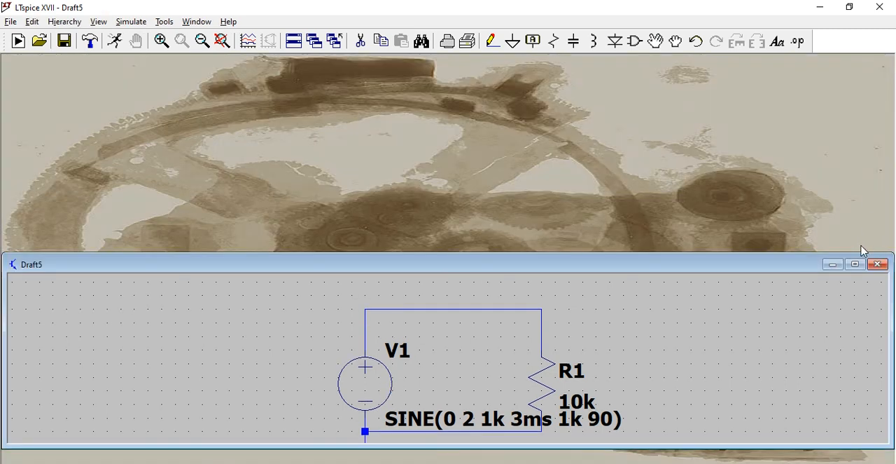
left_click(855, 262)
- Remove the damping from sine source V1 by setting Theta to 0
right_click(367, 284)
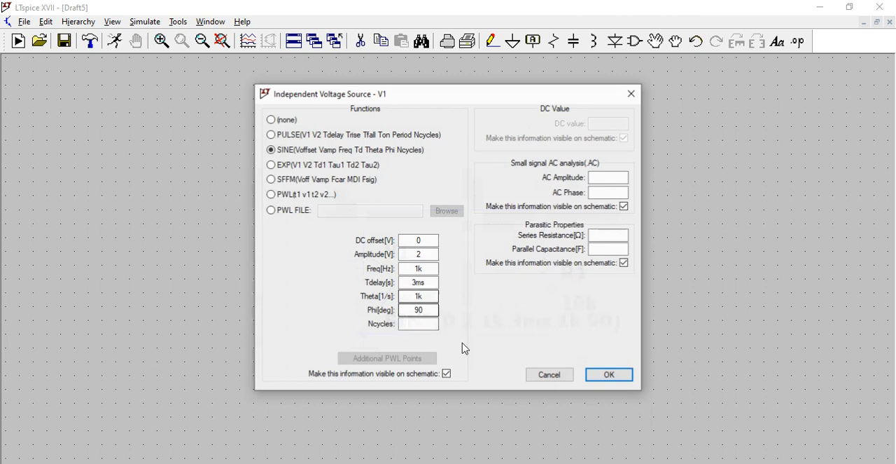
left_click_drag(420, 297, 397, 301)
type("0")
left_click(616, 375)
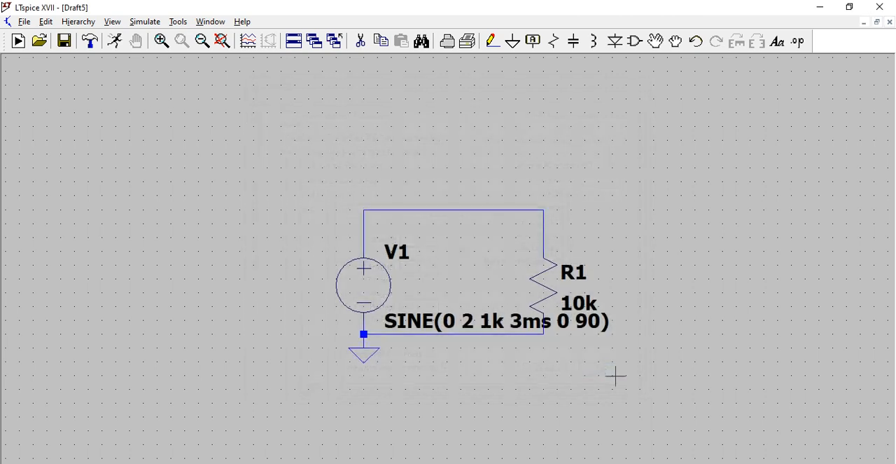
- Rerun the simulation with the undamped, 90-degree source and plot the top wire's voltage, returning to the maximized schematic when done
left_click(115, 41)
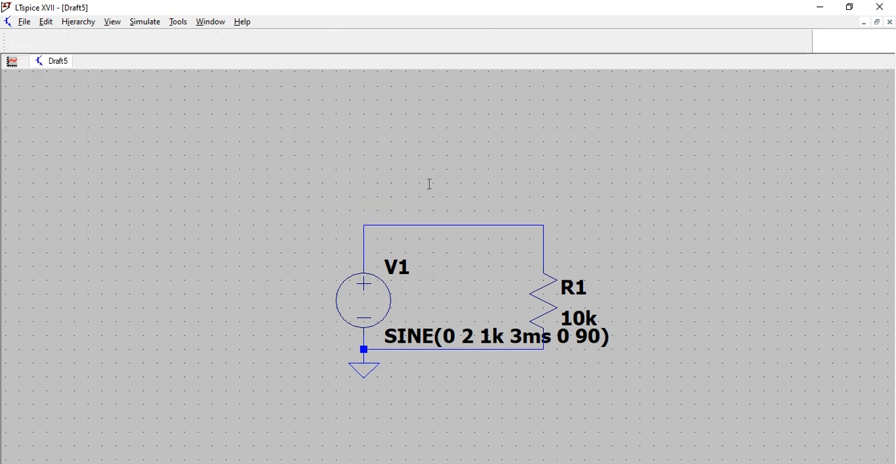
left_click(365, 323)
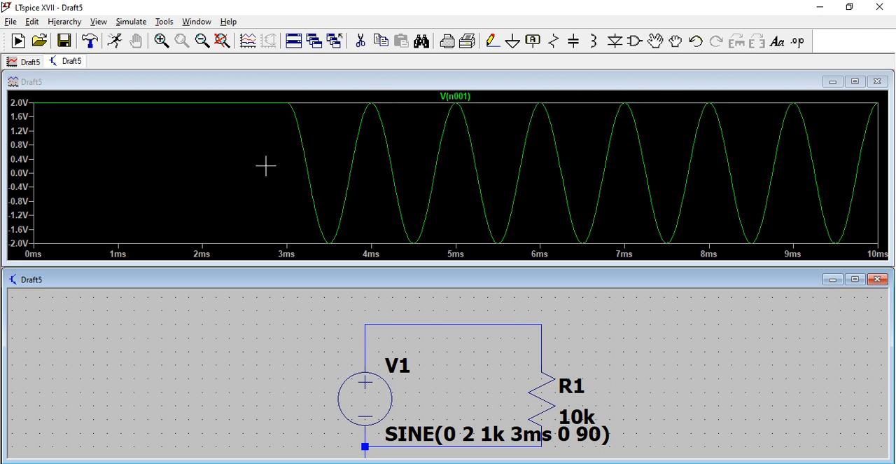
left_click(877, 81)
left_click(855, 264)
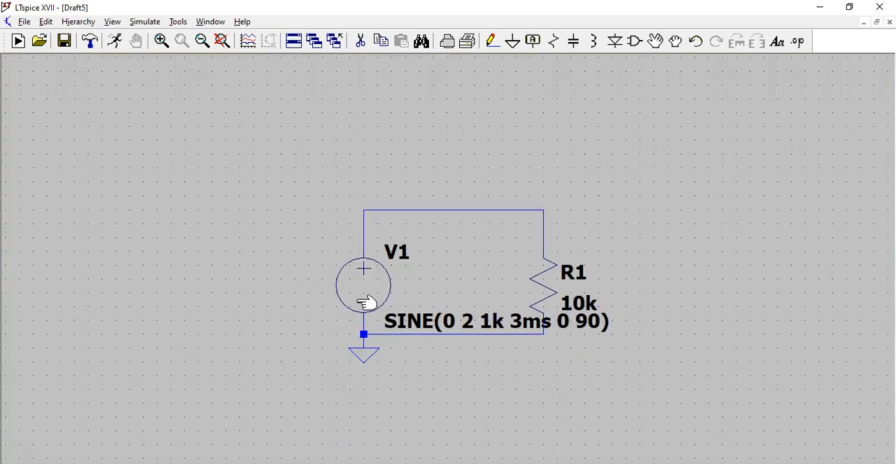
- Set the phase Phi of sine source V1 to 180 degrees
right_click(386, 288)
left_click_drag(430, 310, 397, 312)
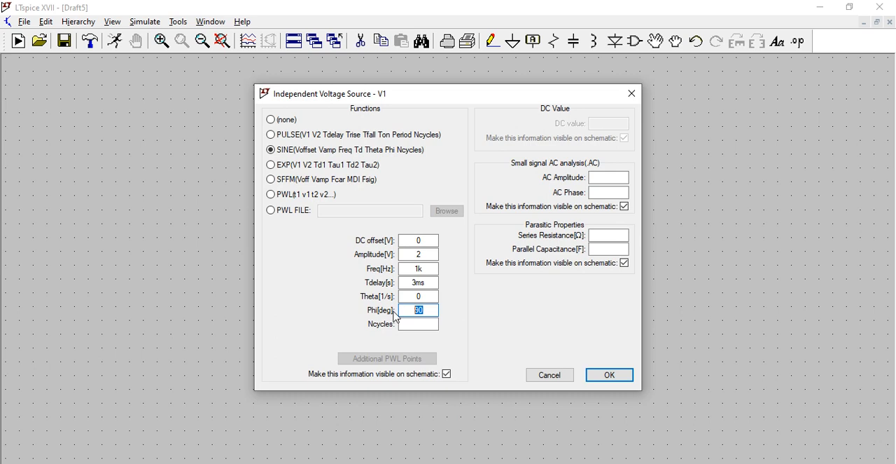
type("18")
left_click(611, 379)
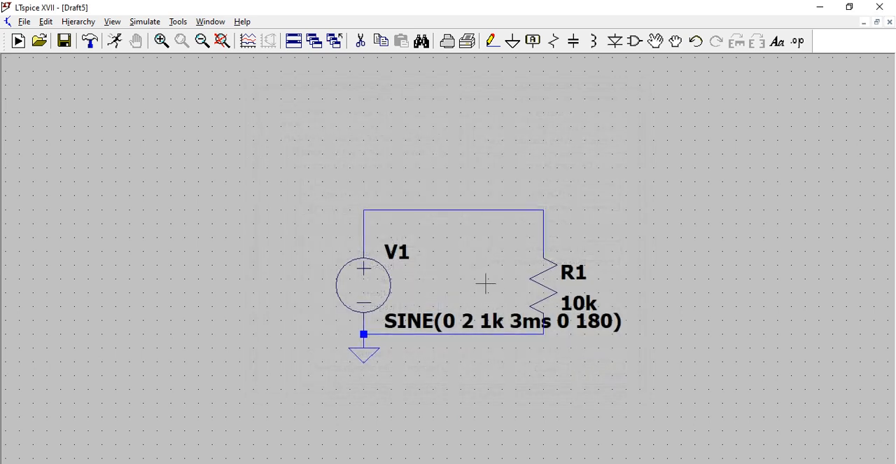
- Rerun the simulation with the 180-degree phase and plot the top wire's voltage, returning to the maximized schematic when done
left_click(114, 40)
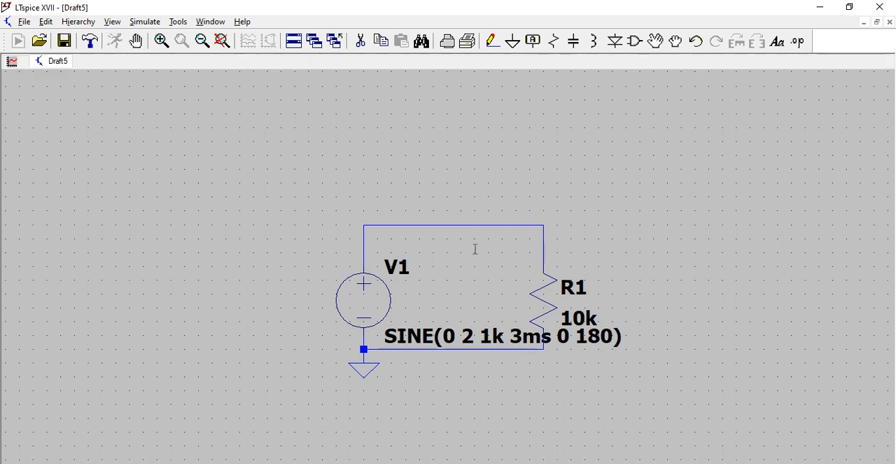
left_click(366, 327)
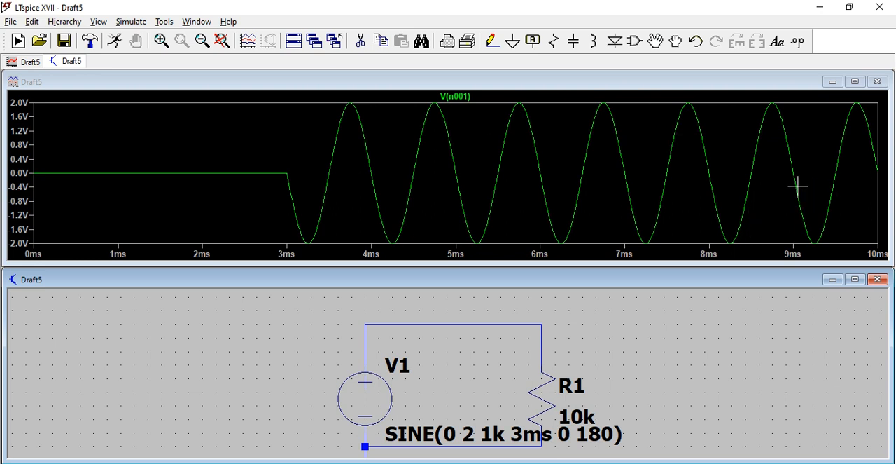
left_click(877, 81)
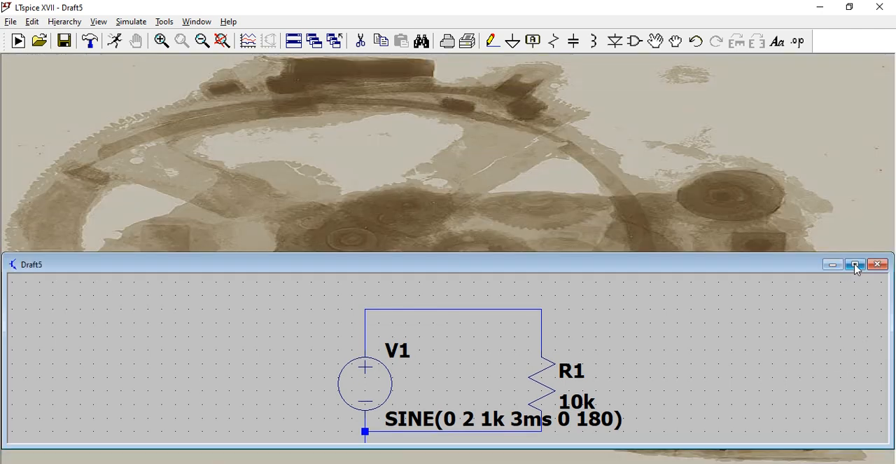
left_click(855, 264)
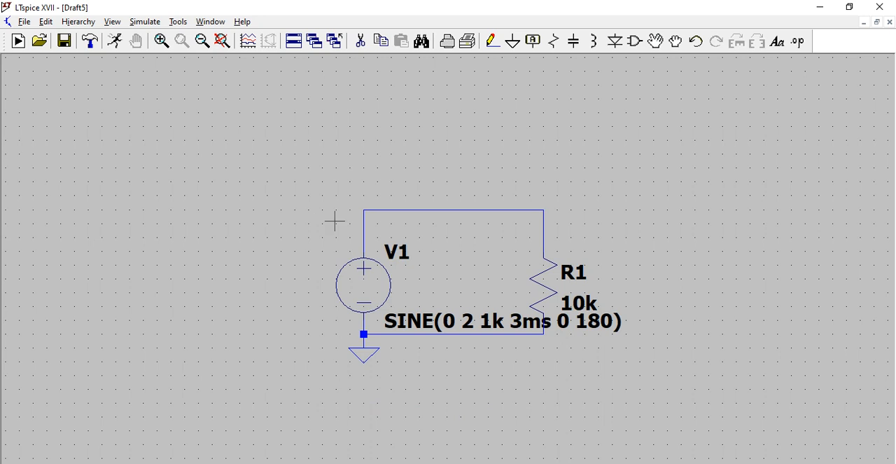
- Limit sine source V1 to 3 cycles by setting its Ncycles value to 3
right_click(367, 281)
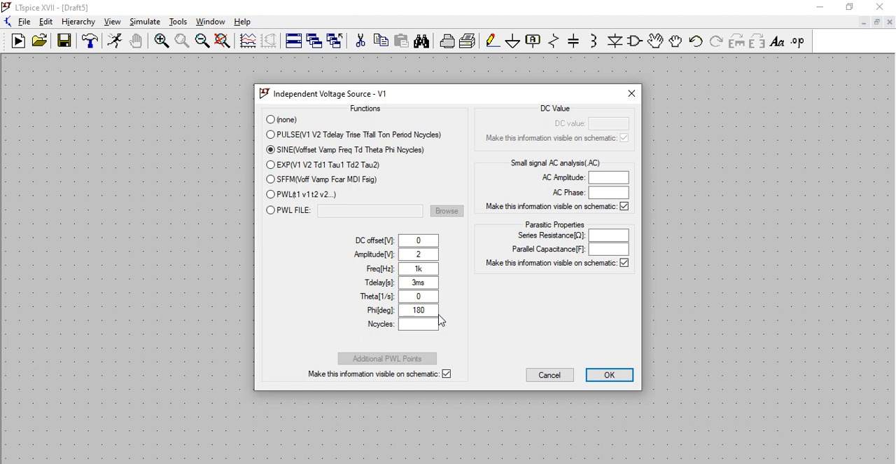
left_click(411, 322)
left_click(628, 383)
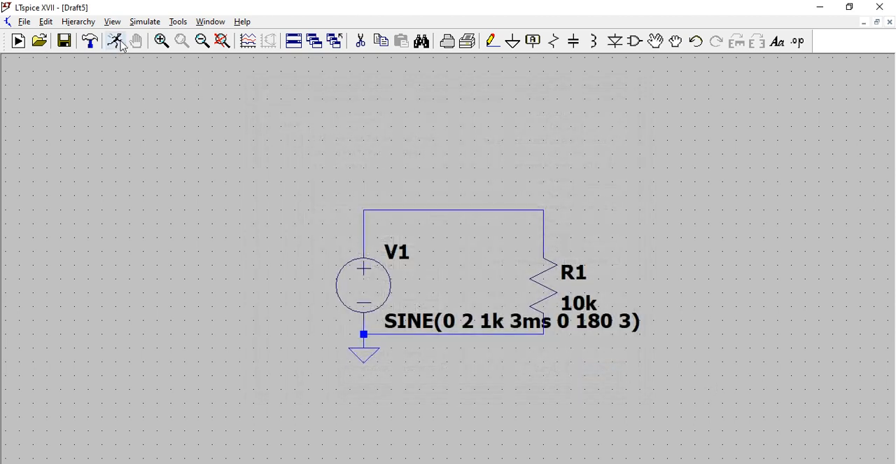
- Rerun the simulation with the three-cycle source and plot the top wire's voltage, returning to the maximized schematic when done
left_click(115, 40)
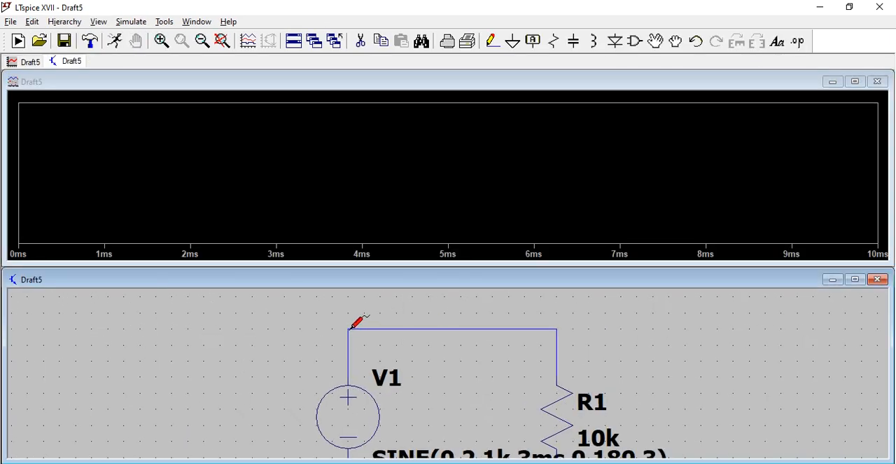
left_click(351, 330)
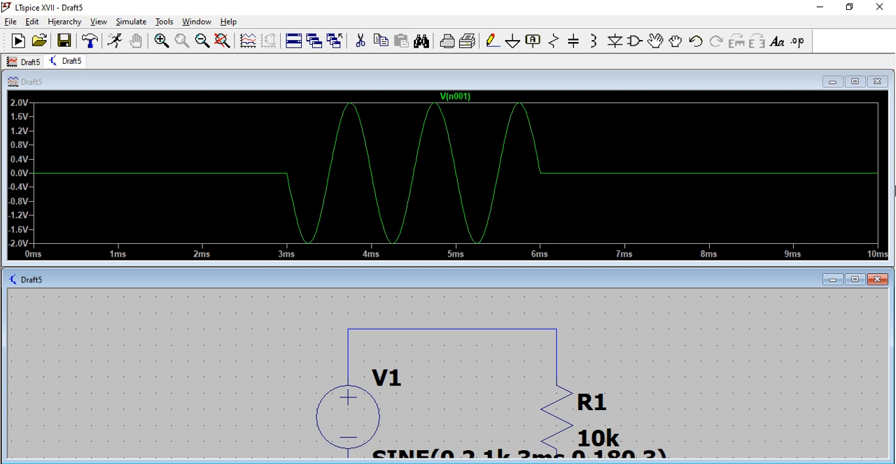
left_click(877, 81)
left_click(855, 279)
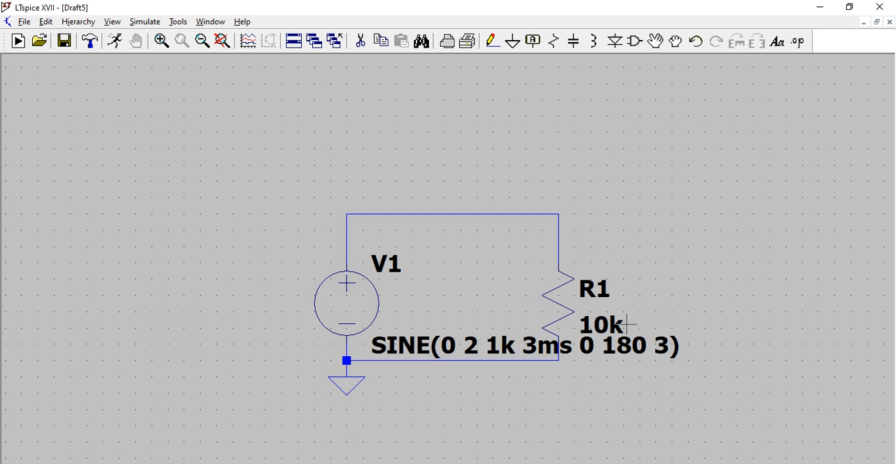
scroll(366, 305, "up", 1)
scroll(365, 301, "down", 1)
scroll(374, 301, "down", 2)
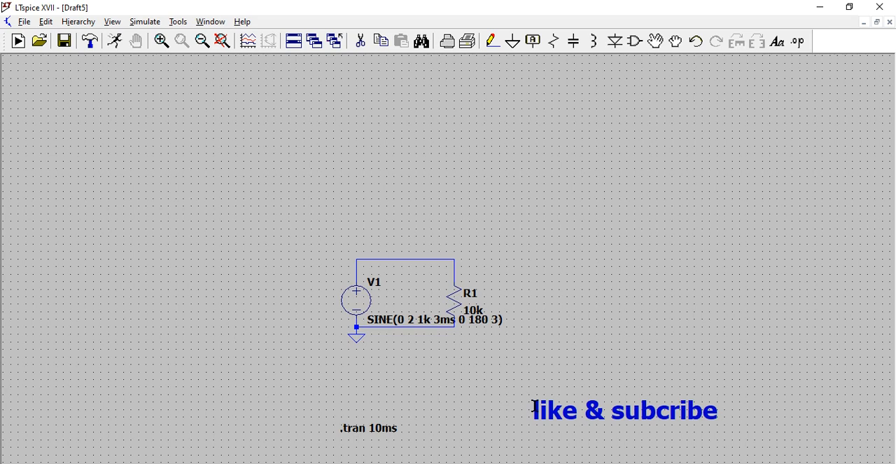
scroll(451, 340, "down", 2)
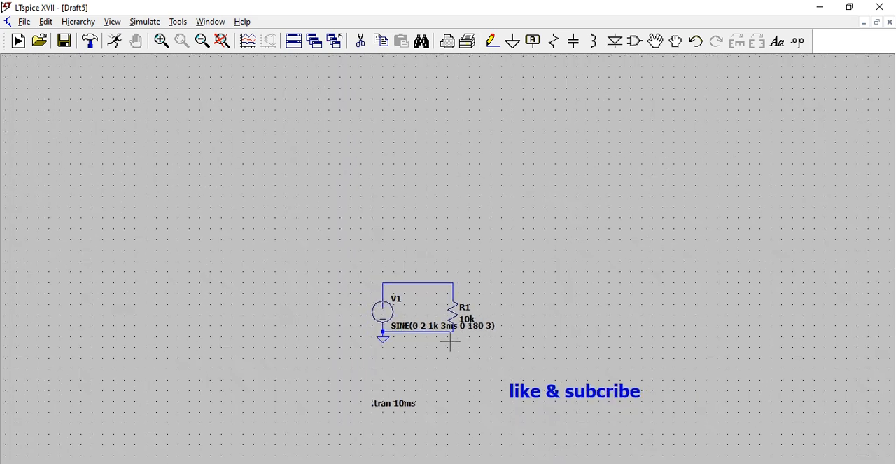